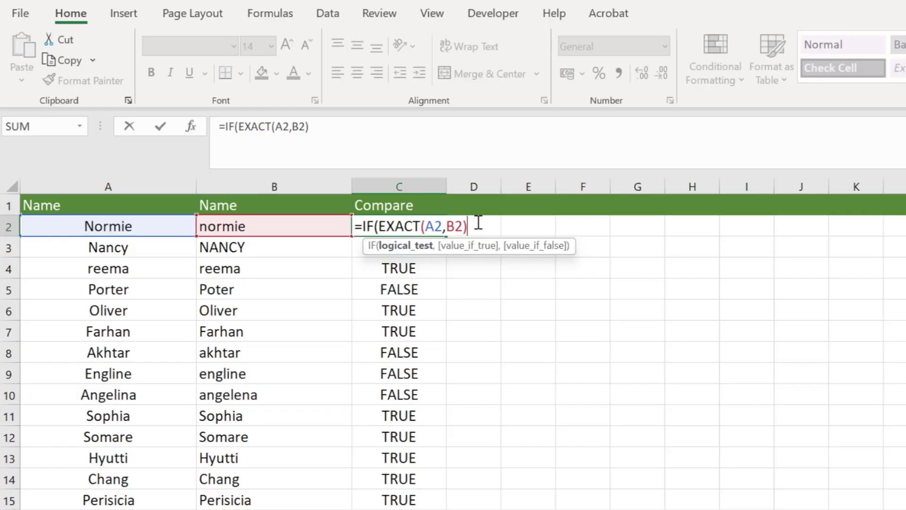
Complete the IF formula in C2 after EXACT(A2,B2) with "Yes" as the true value and "No" as the false value
text(,)
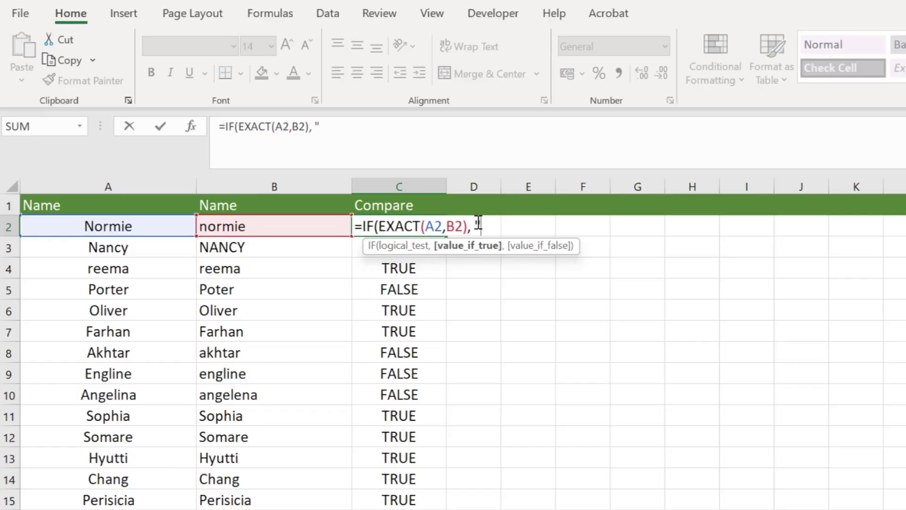
text( "Yes", "No)
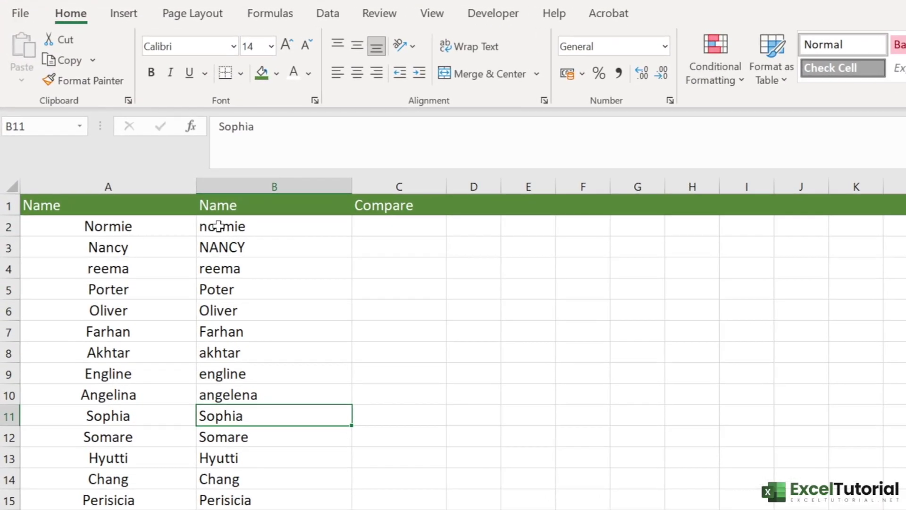
Examine the name pairs in columns A and B, especially rows 2, 4 and 5, for differences in letter case and spelling
click(218, 226)
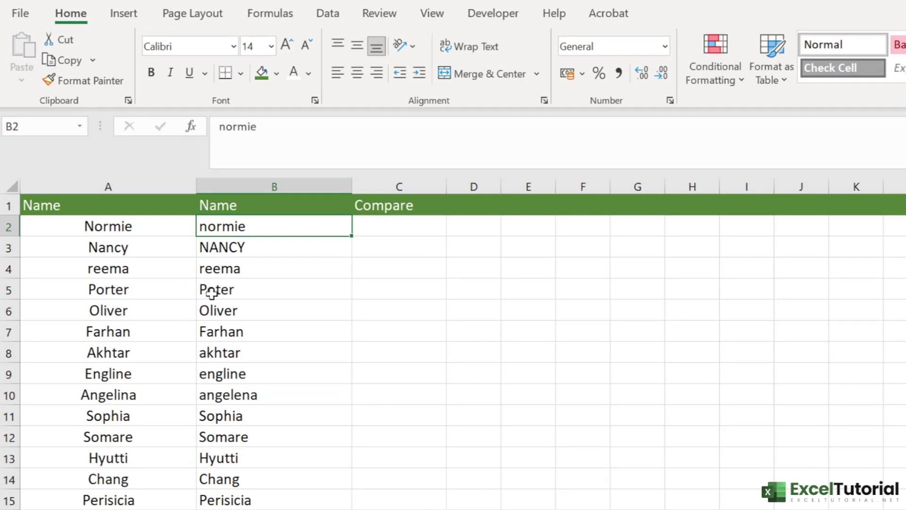
click(97, 227)
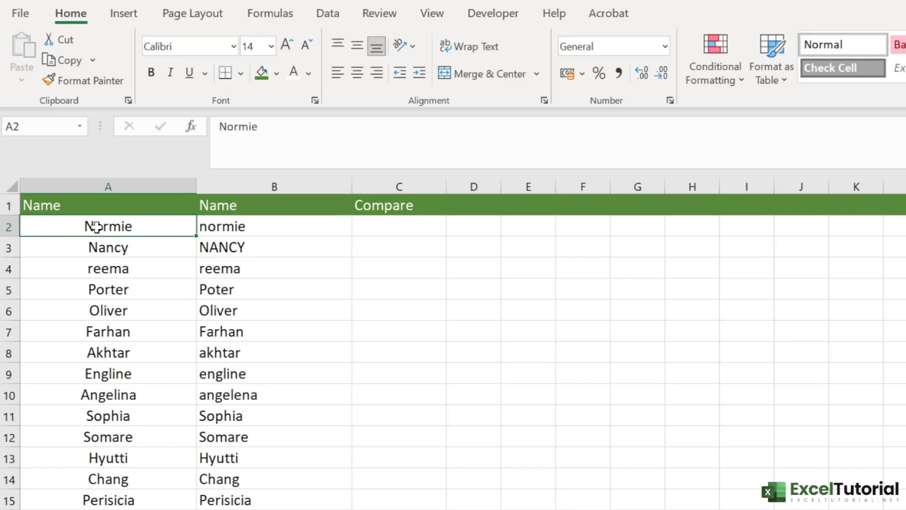
click(273, 235)
click(128, 229)
click(251, 228)
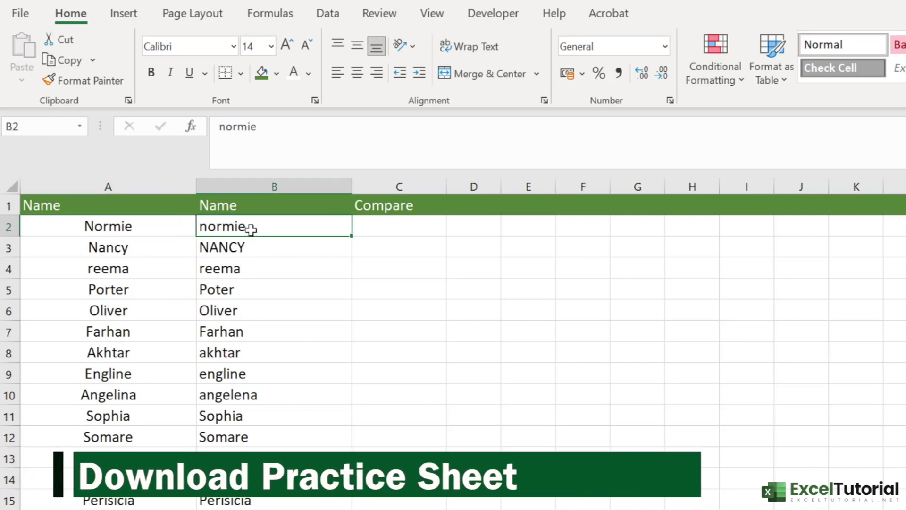
click(138, 227)
click(208, 269)
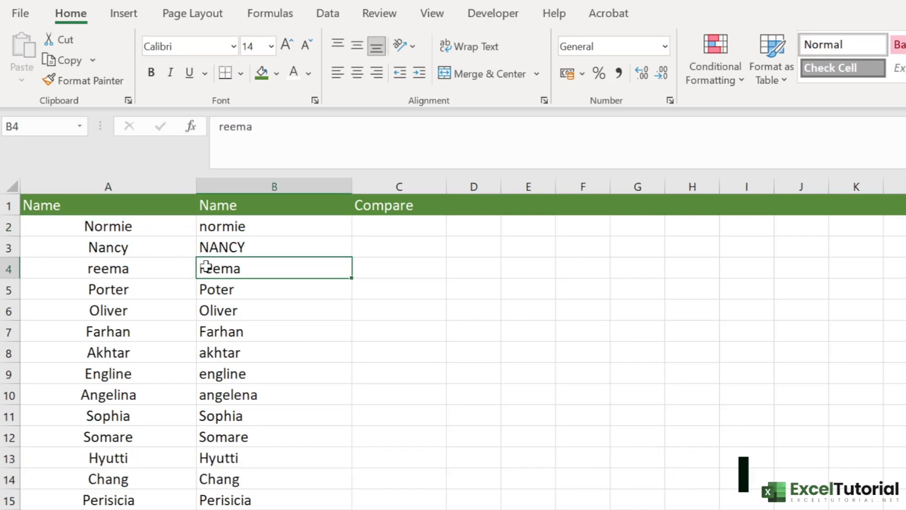
click(126, 289)
click(215, 291)
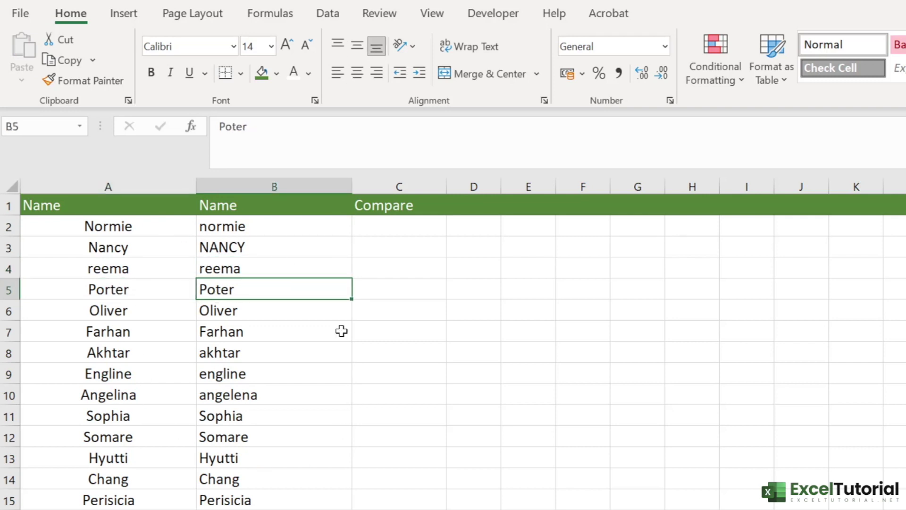
Enter the formula =A2=B2 in cell C2 to compare the two names
double_click(394, 232)
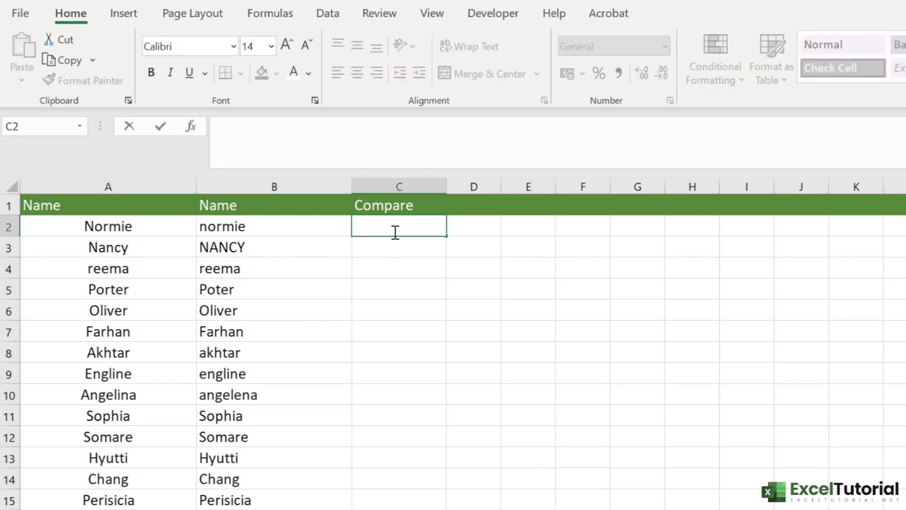
text(=)
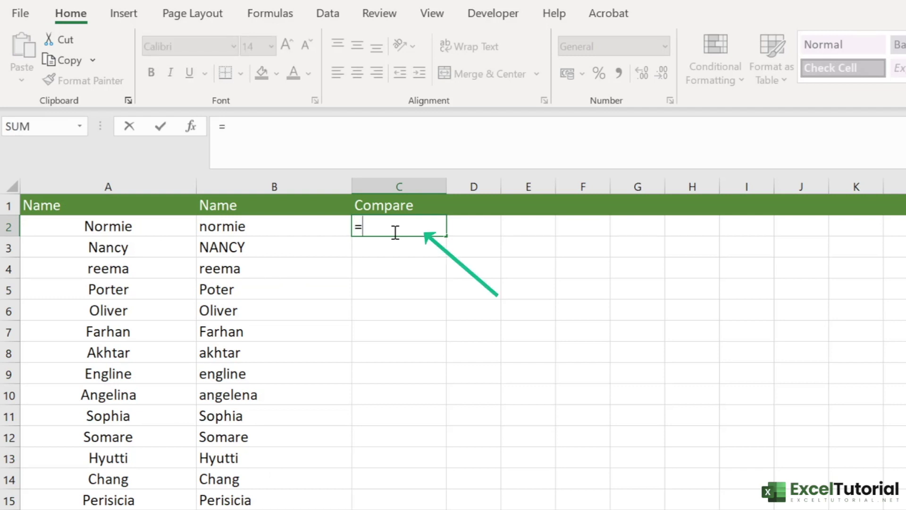
click(142, 236)
text(=)
click(274, 235)
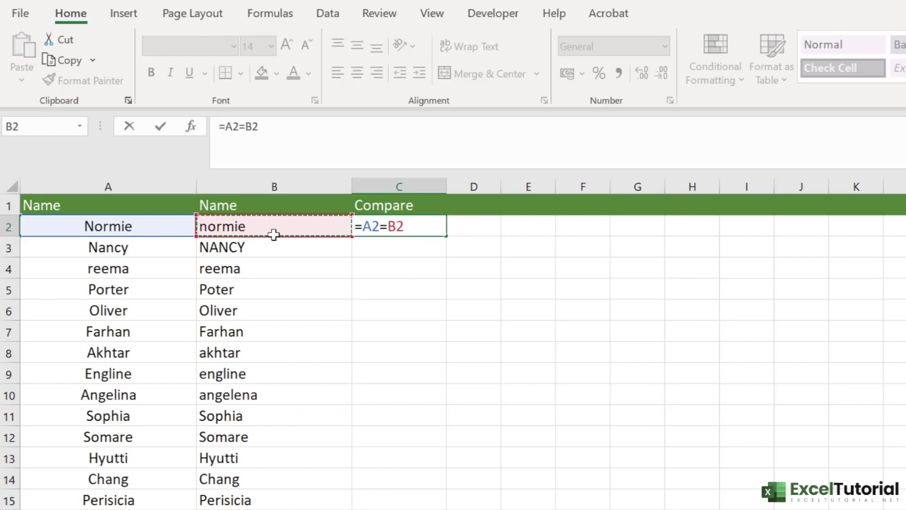
key(Return)
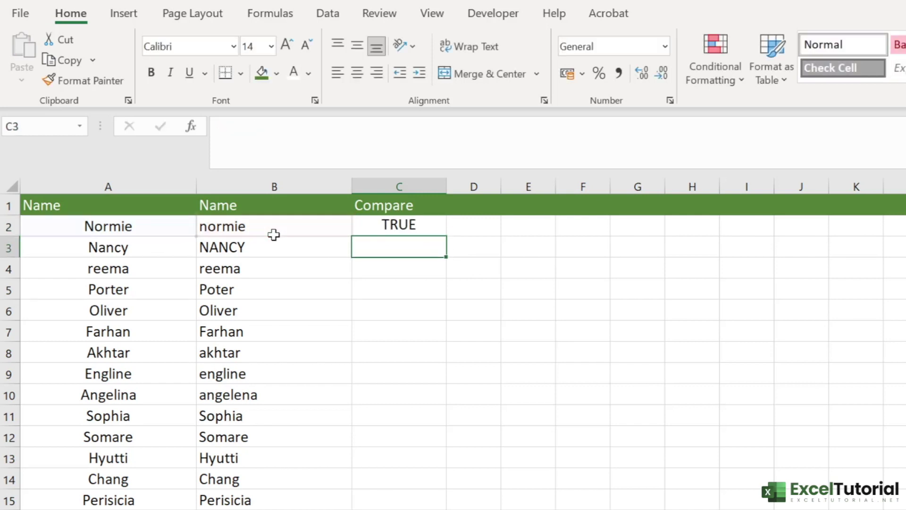
Fill the equality formula from C2 down the Compare column and check row 2's result against its two names
click(424, 228)
double_click(447, 240)
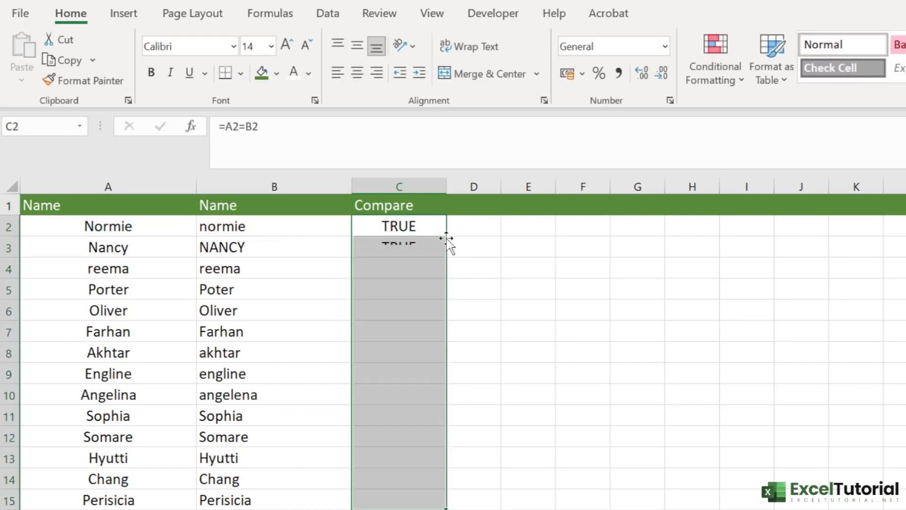
click(112, 227)
click(244, 228)
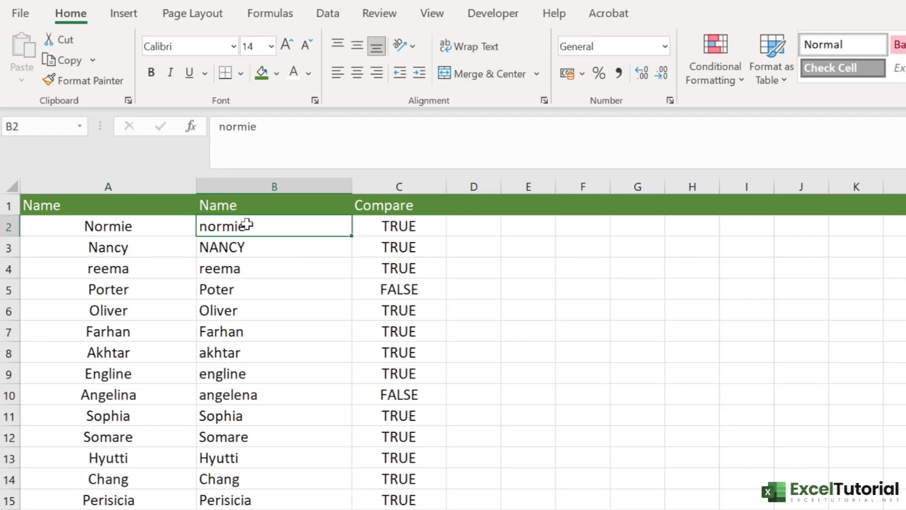
click(383, 229)
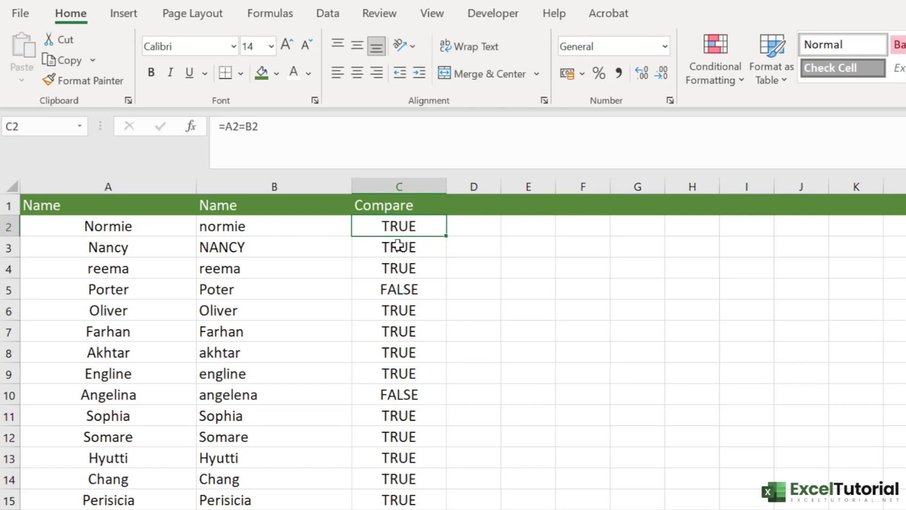
Undo the fill-down of the equality formula so that only C2 holds it
drag(172, 223, 175, 331)
drag(221, 227, 331, 351)
click(399, 227)
key(ctrl+z)
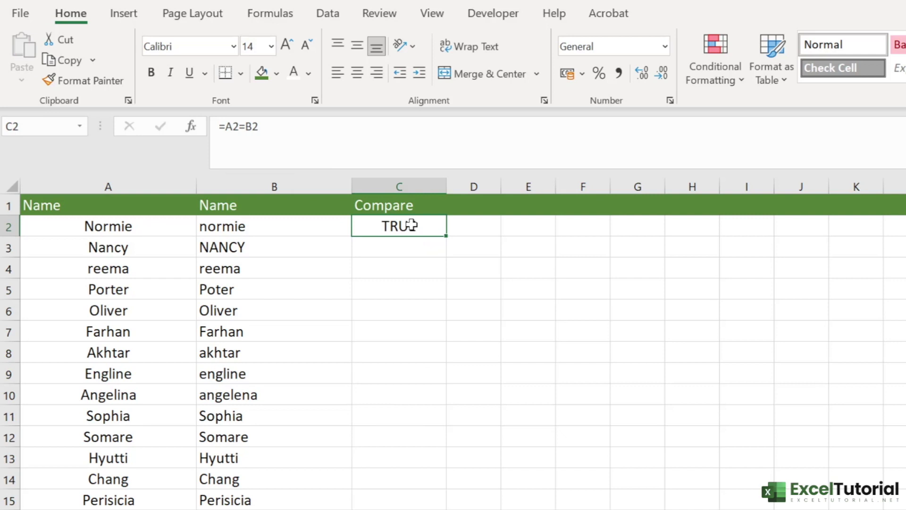
Replace the formula in C2 with the case-sensitive comparison =EXACT(A2,B2)
double_click(411, 225)
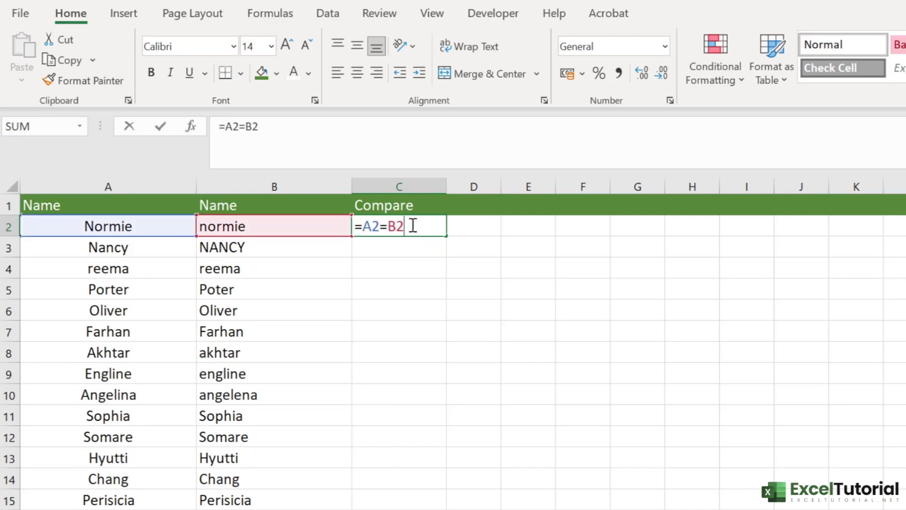
double_click(412, 225)
click(412, 225)
drag(406, 228, 364, 231)
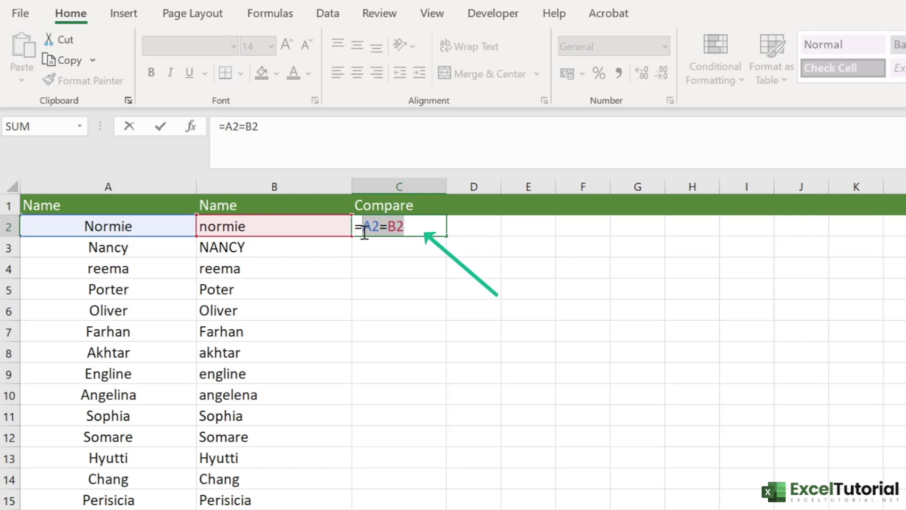
text(EXACT()
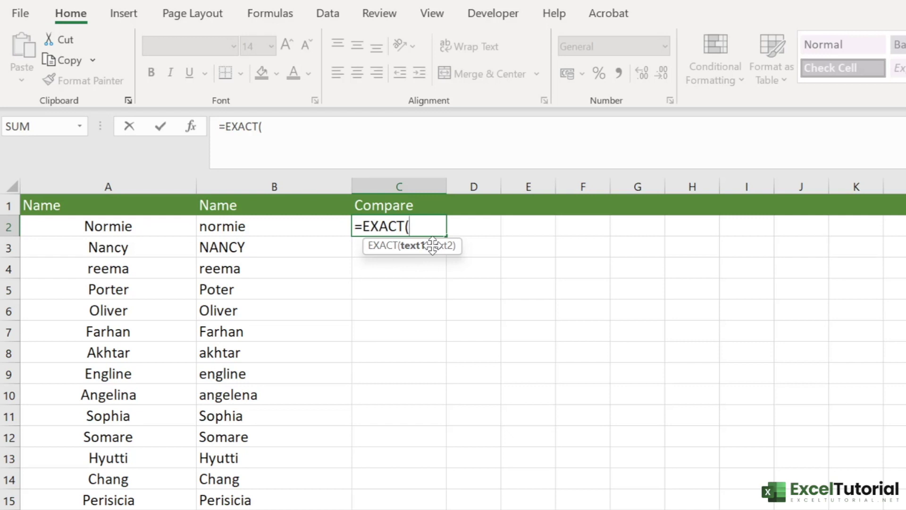
click(126, 230)
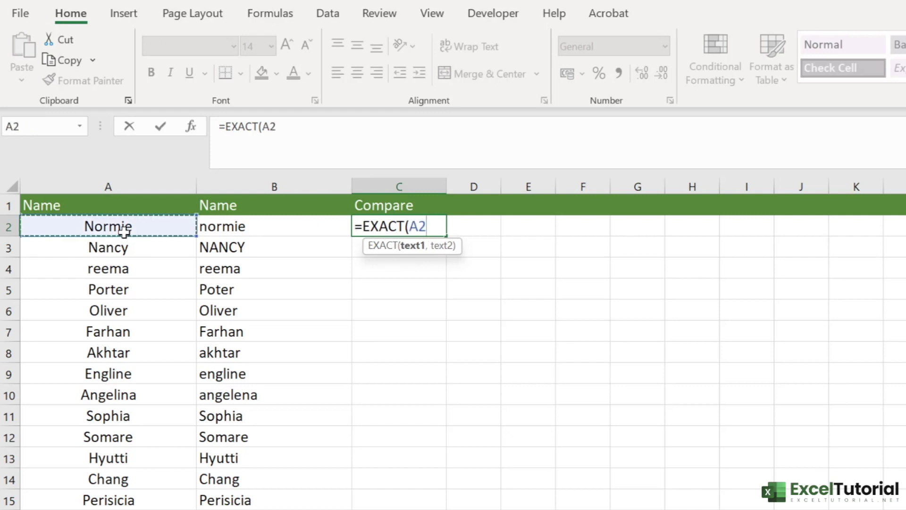
text(,)
click(285, 229)
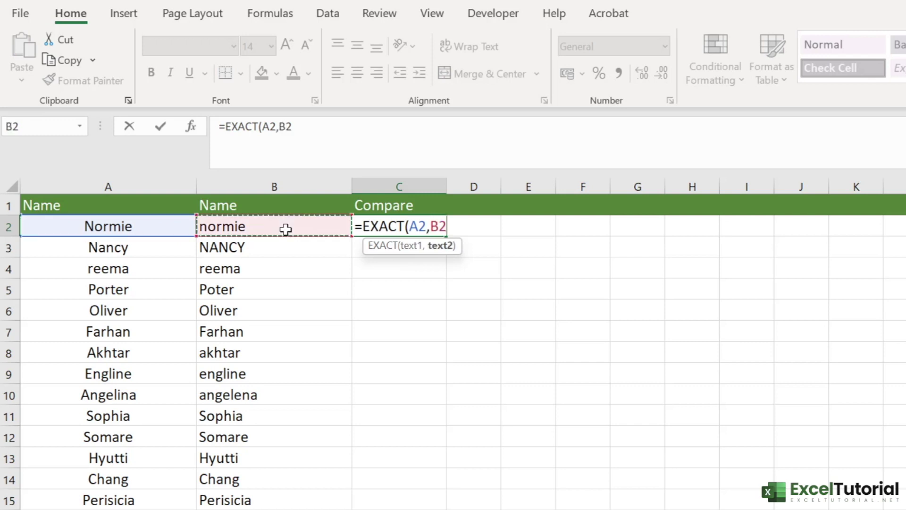
text())
key(Return)
Fill the EXACT formula from C2 down the Compare column and check the results for rows 3, 5 and 8
click(415, 226)
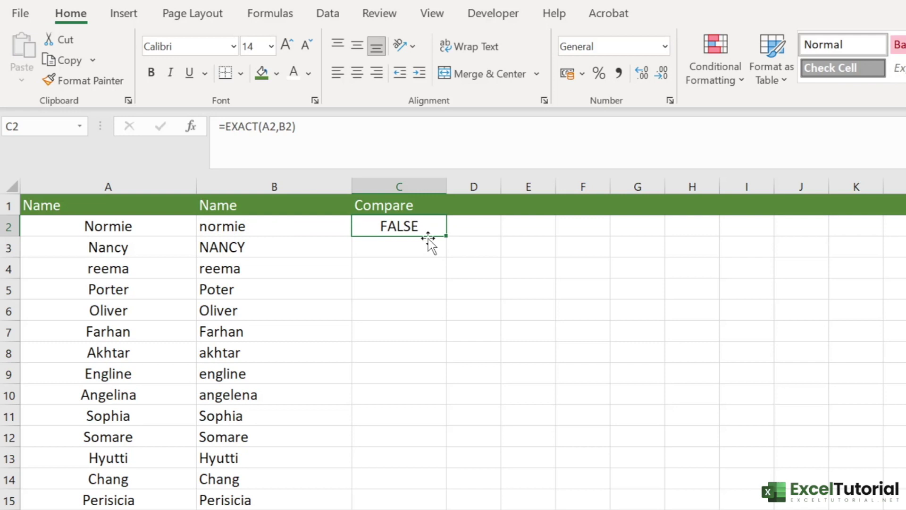
click(288, 227)
click(431, 226)
double_click(448, 237)
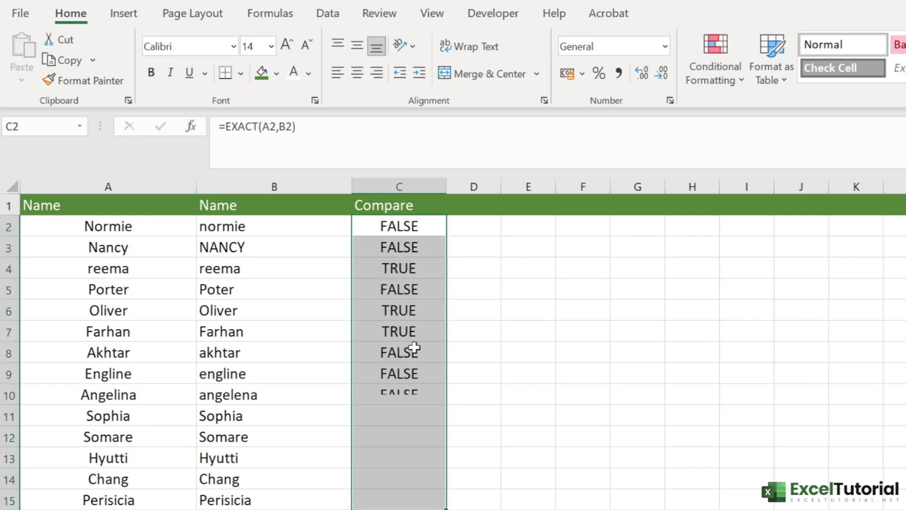
click(404, 250)
click(274, 244)
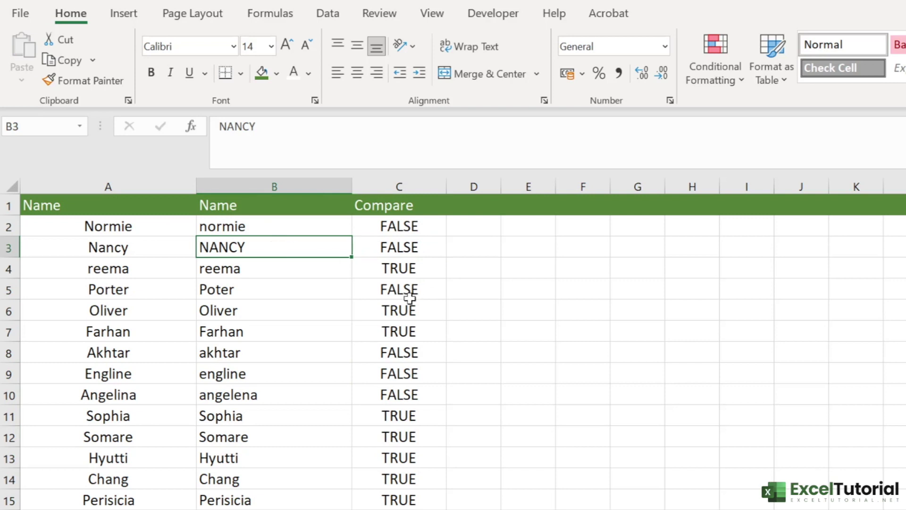
drag(121, 289, 394, 295)
click(302, 291)
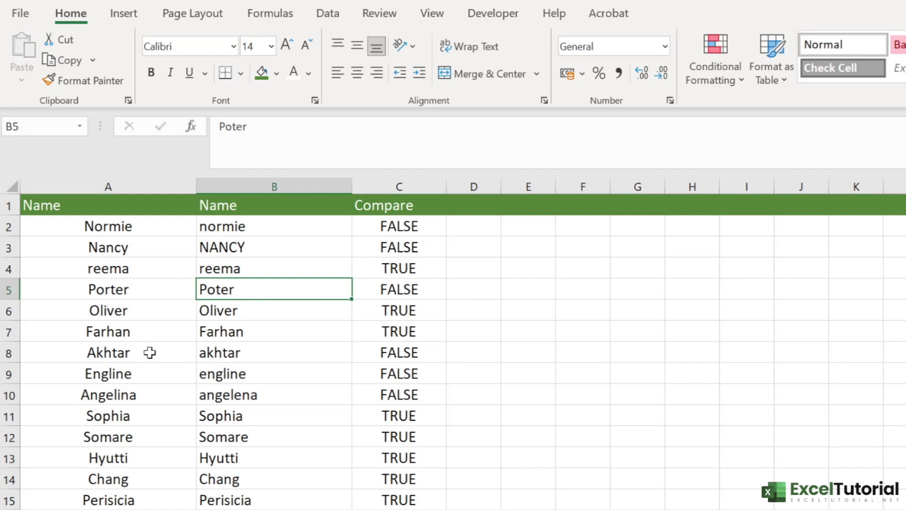
click(247, 359)
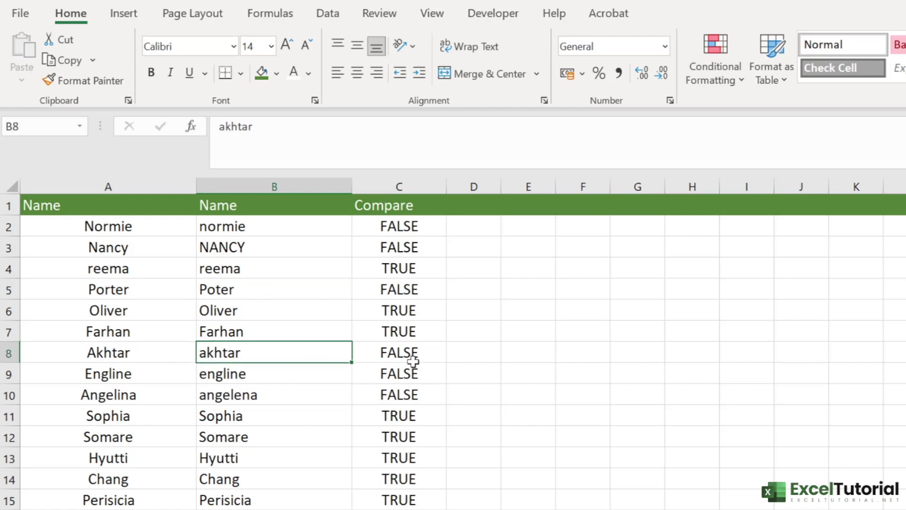
Wrap C2's EXACT formula in an IF function so it reads =IF(EXACT(A2,B2), "Yes", "No")
click(423, 227)
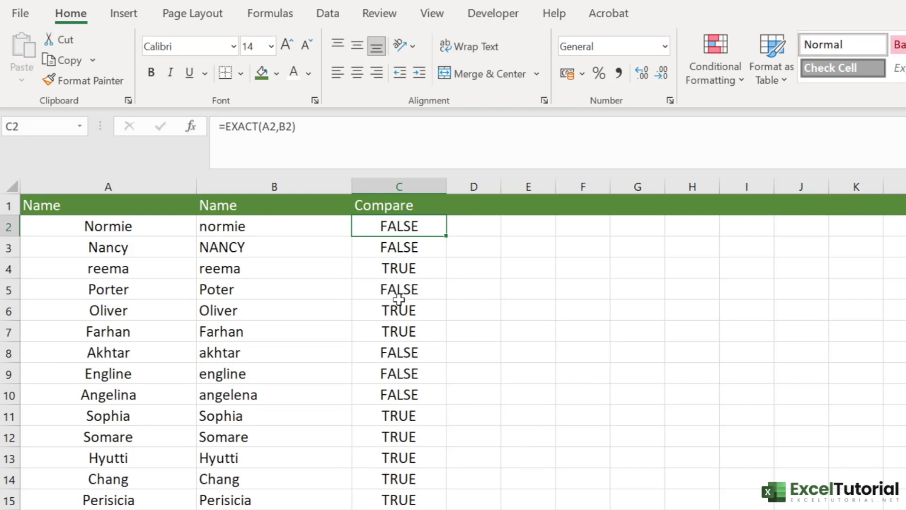
double_click(407, 247)
click(401, 227)
double_click(384, 230)
click(366, 229)
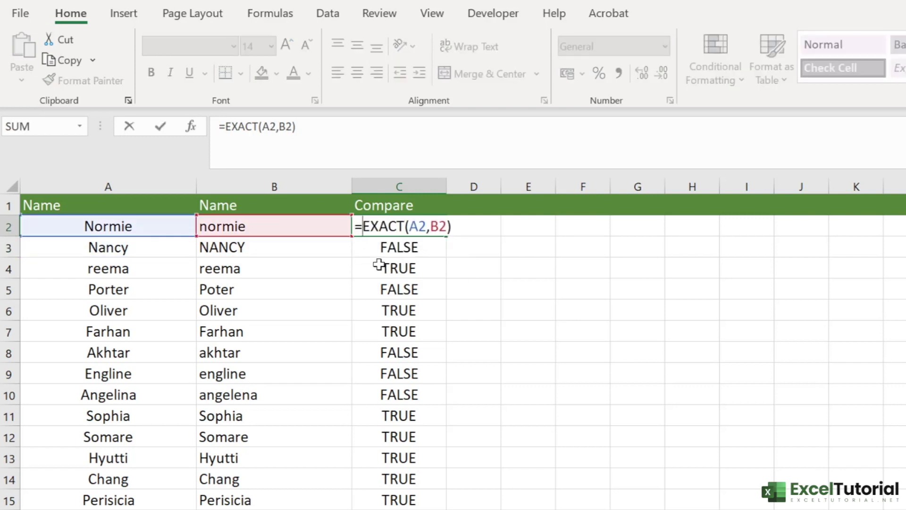
text(IF(EXACT(A2)
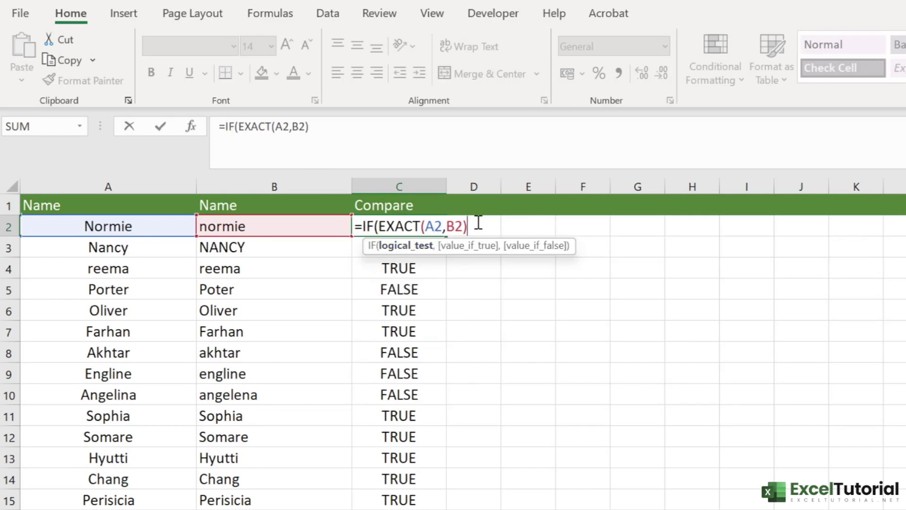
text(,B2),)
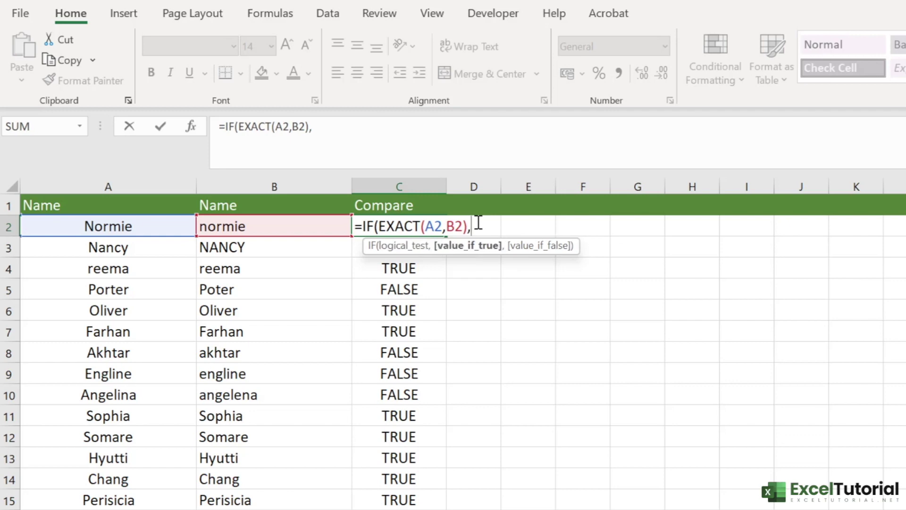
text( "Yes", "No)
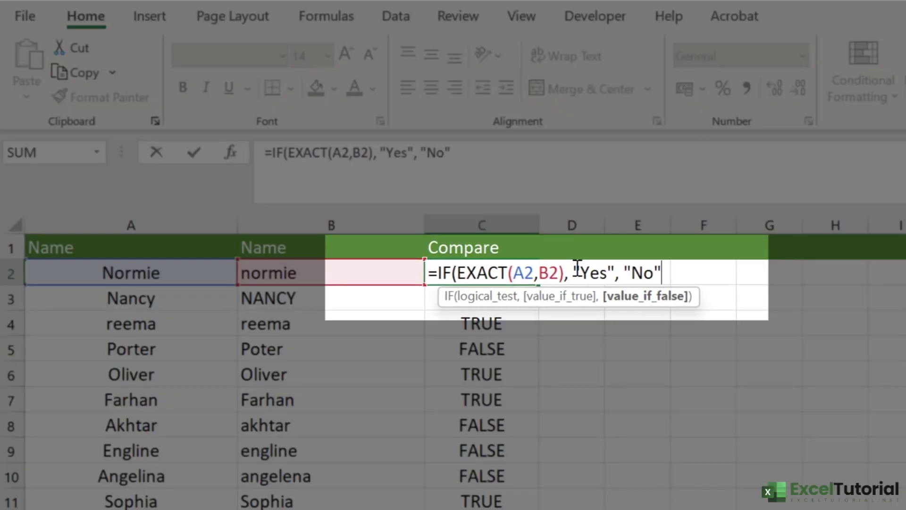
key(Return)
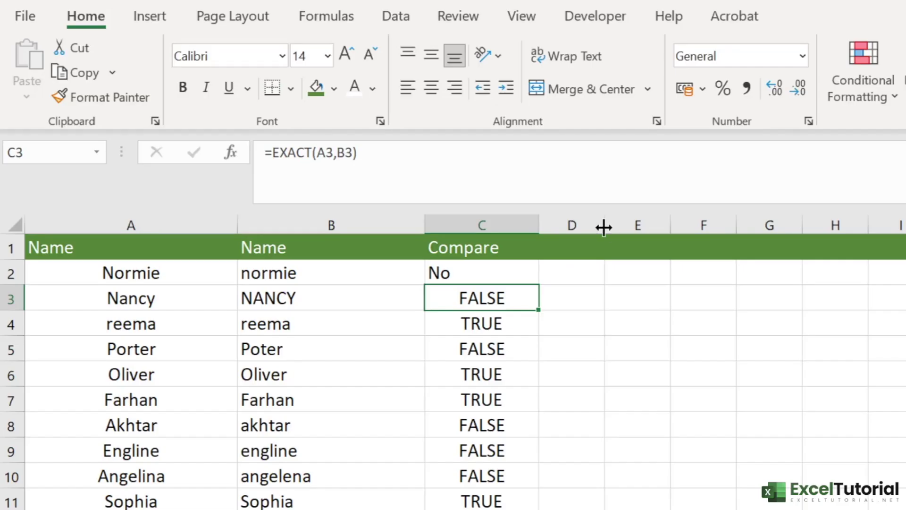
Fill the IF formula from C2 down to C15 and reopen C2 to review its formula
click(499, 268)
double_click(538, 284)
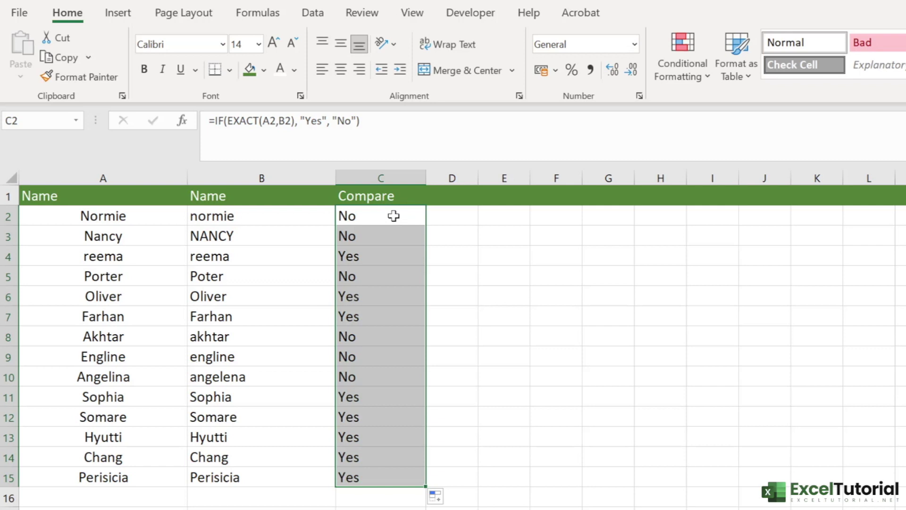
click(394, 216)
double_click(393, 216)
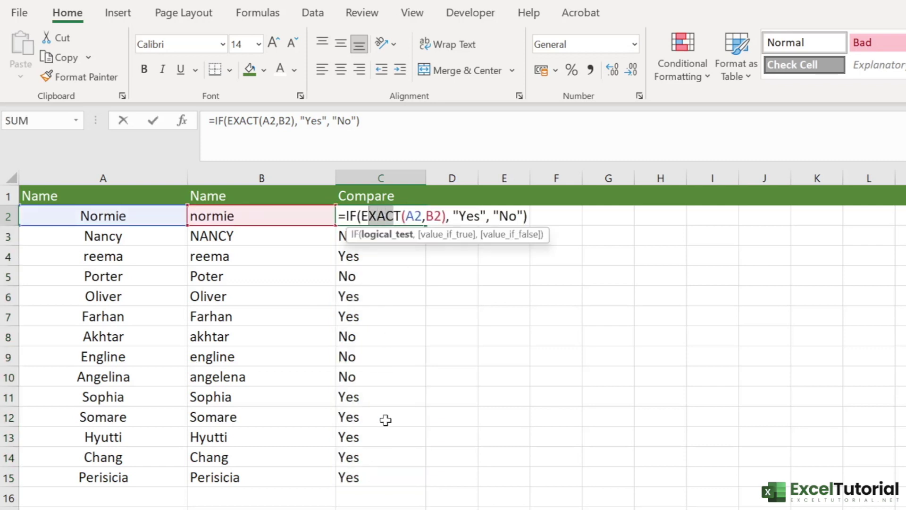
key(Return)
Clear the comparison results from cells C2 to C15
click(374, 214)
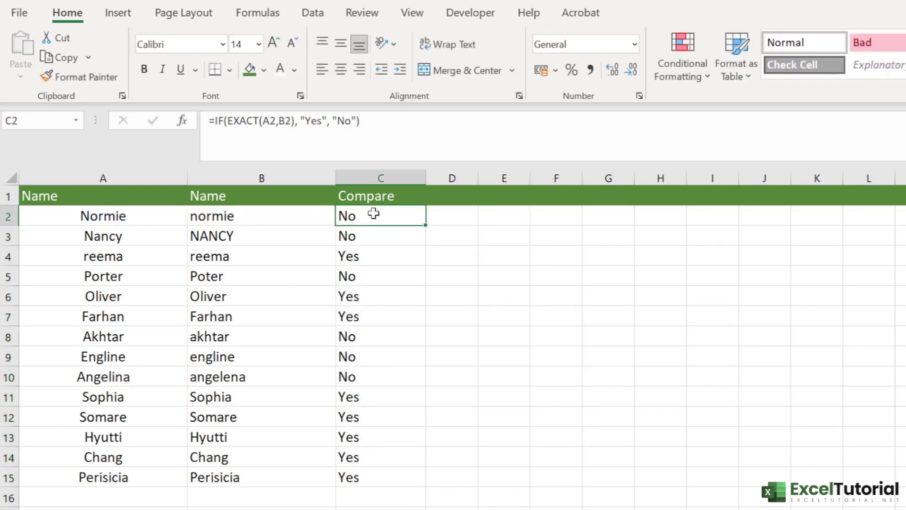
drag(373, 213, 384, 477)
key(Delete)
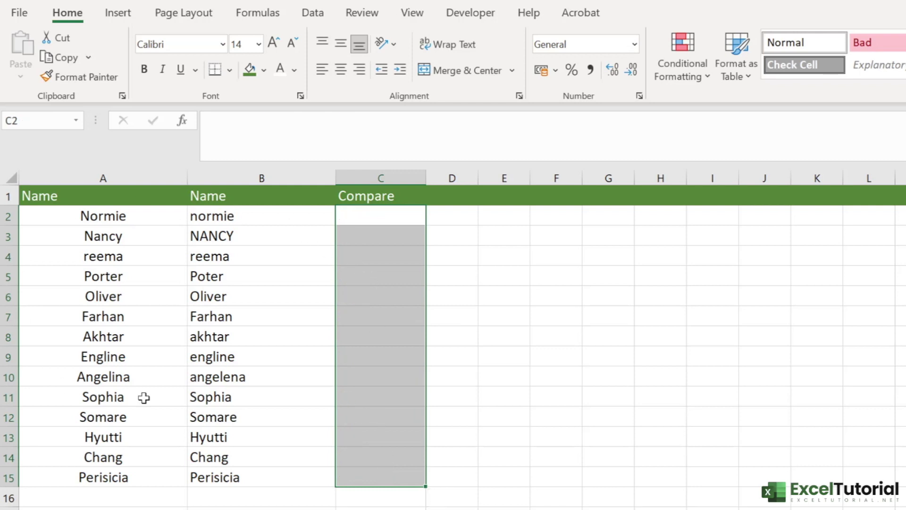
Enter a lowercase, differently spelled variant of row 2's name in C2 and change the header in C1 to Name
click(387, 220)
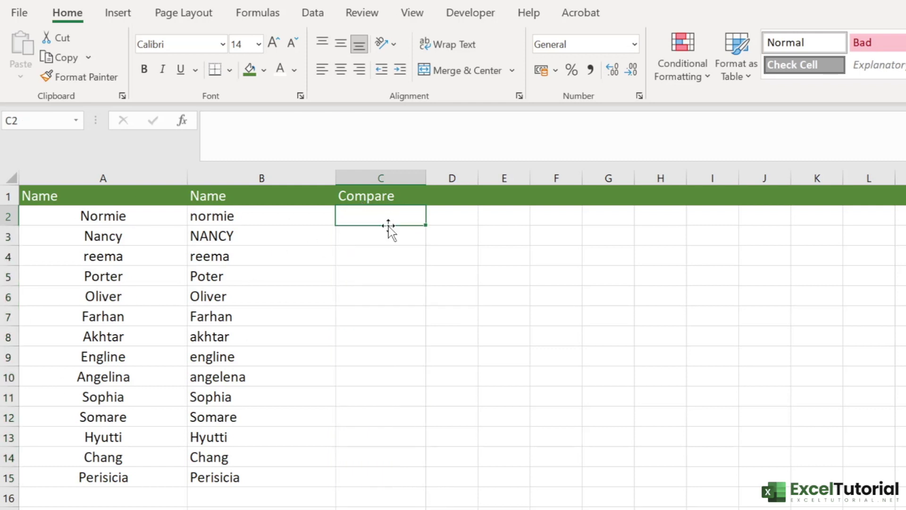
text(norm)
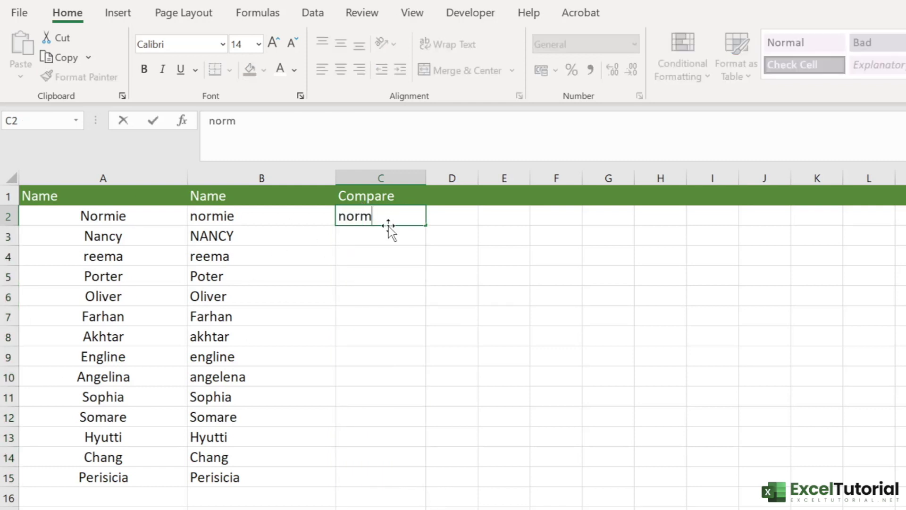
text(iy)
key(Return)
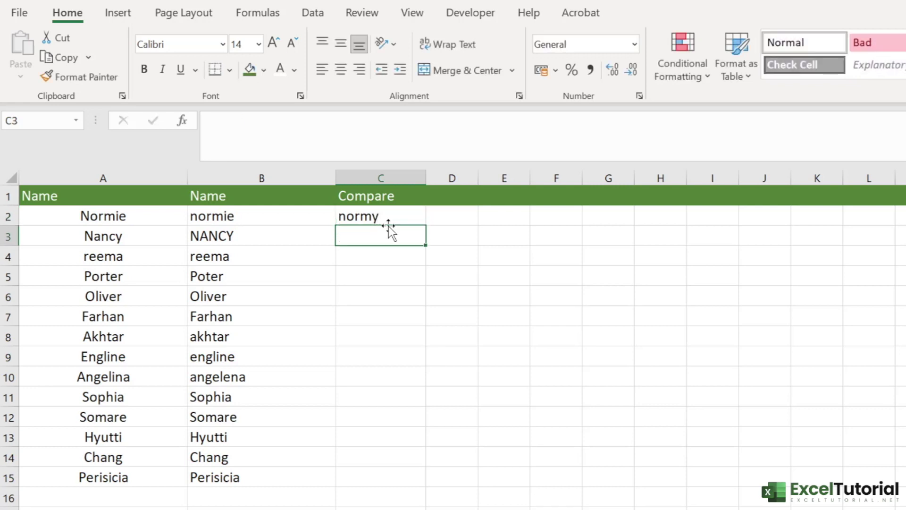
click(378, 191)
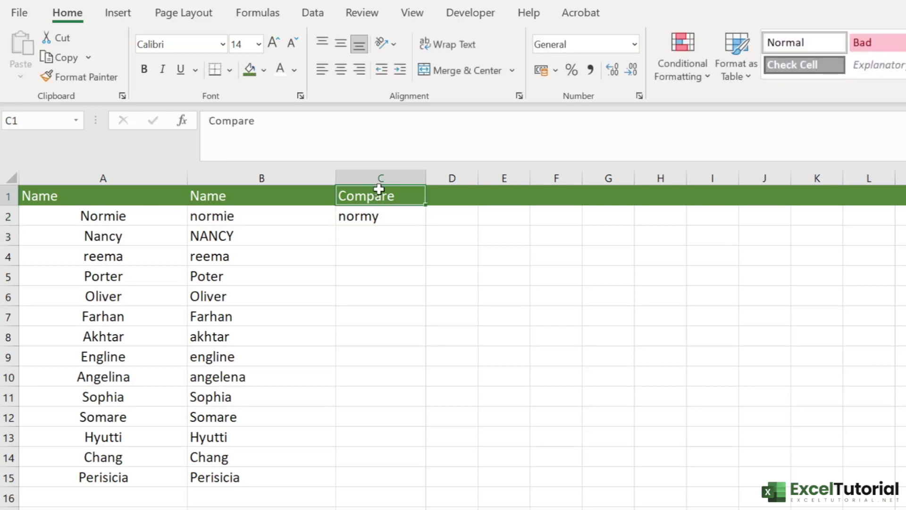
text(Name)
key(Return)
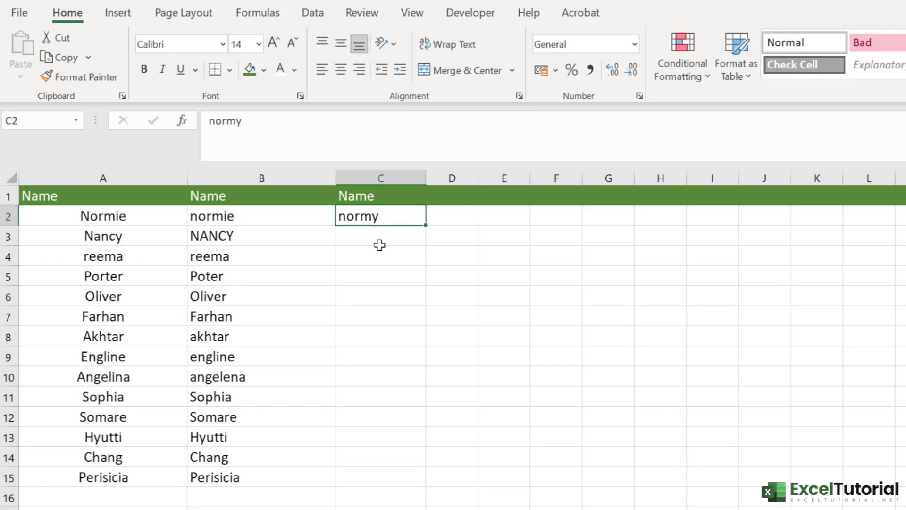
Enter lowercase names in C3 to C5, matching column A's spelling in rows 3 and 4 and using a different spelling in row 5
click(396, 240)
text(nancy)
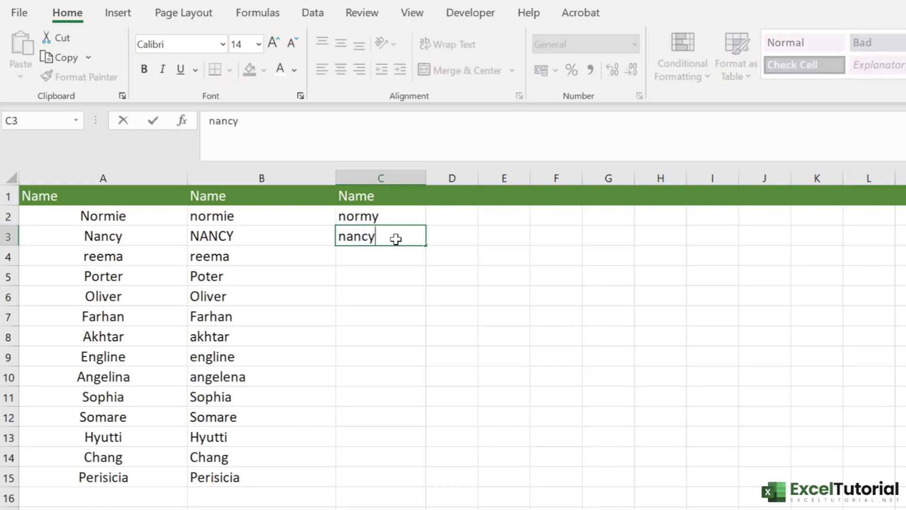
key(Return)
text(reema)
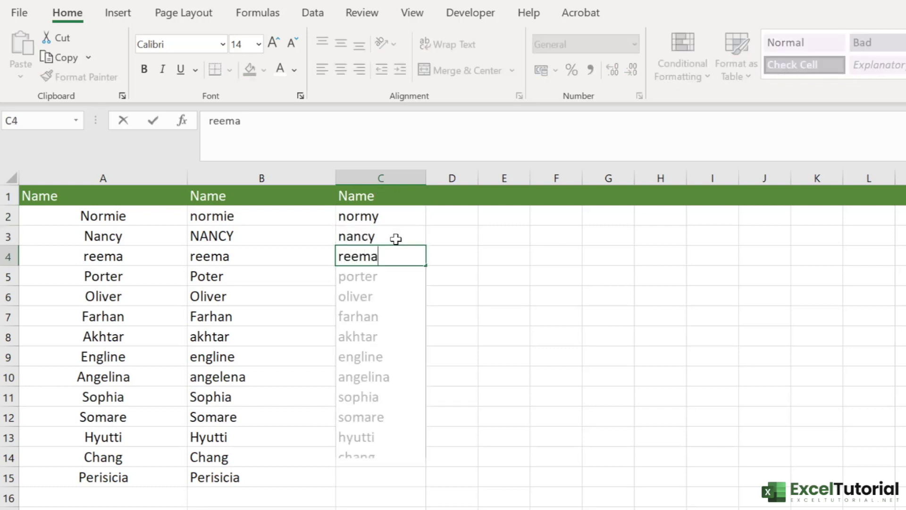
key(Return)
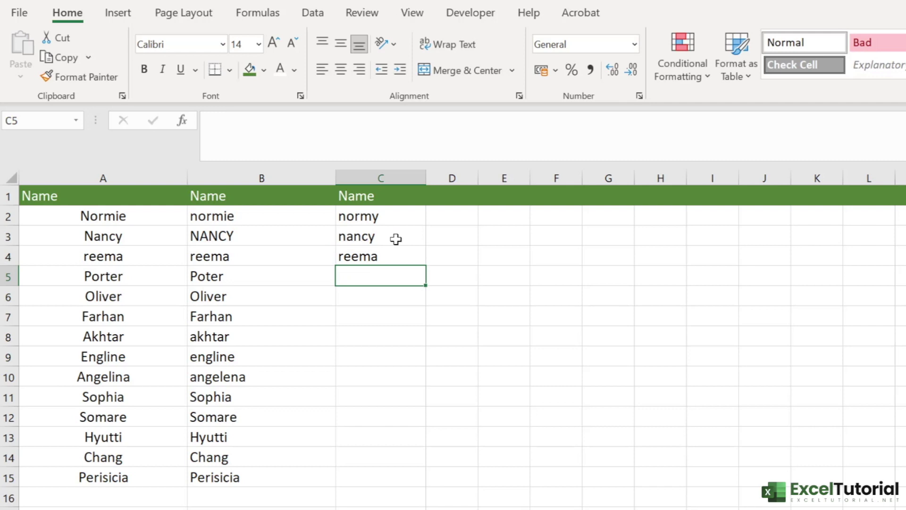
text(potery)
key(Return)
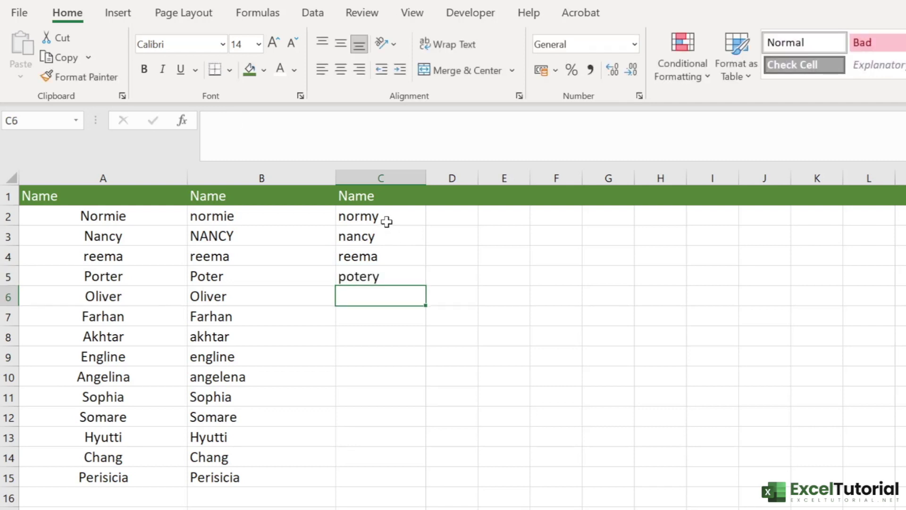
Copy the names in B6 to B15 into column C, starting at C6
drag(75, 217, 372, 477)
click(382, 364)
drag(239, 295, 242, 477)
key(ctrl+c)
click(392, 293)
key(ctrl+v)
click(289, 360)
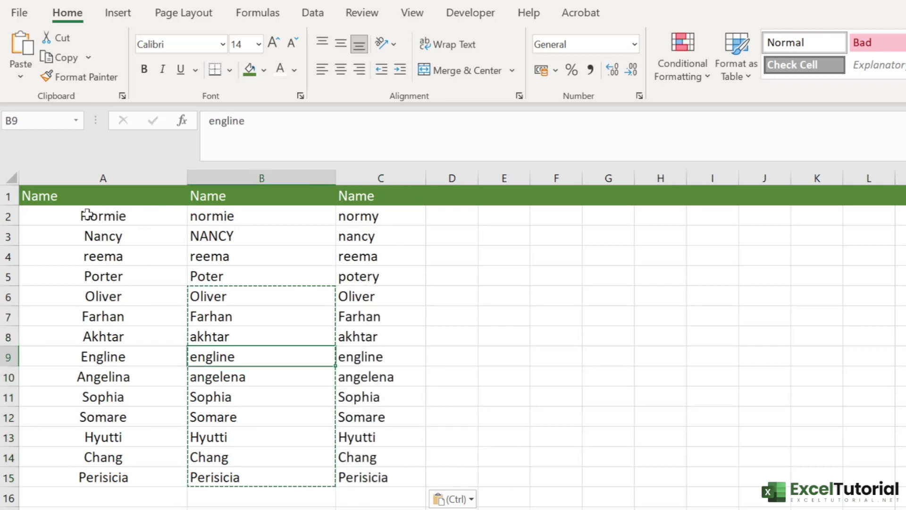
drag(87, 215, 377, 230)
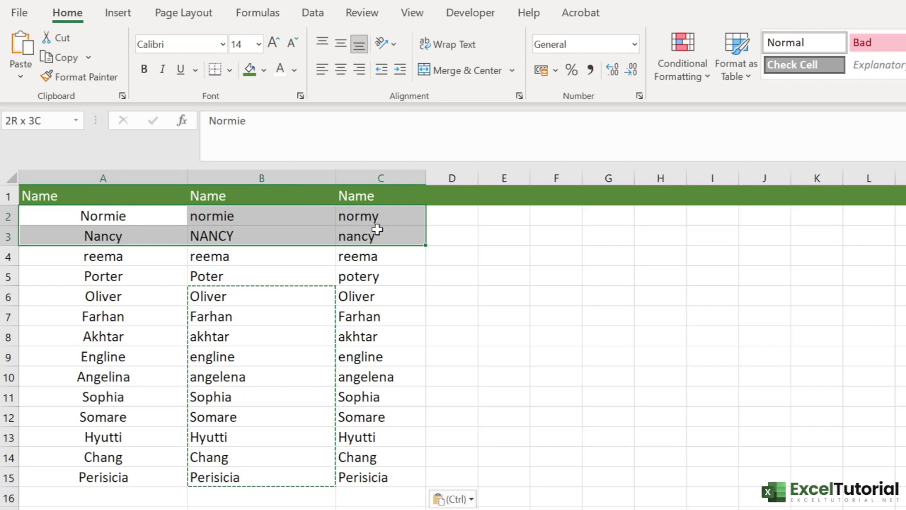
drag(377, 230, 377, 230)
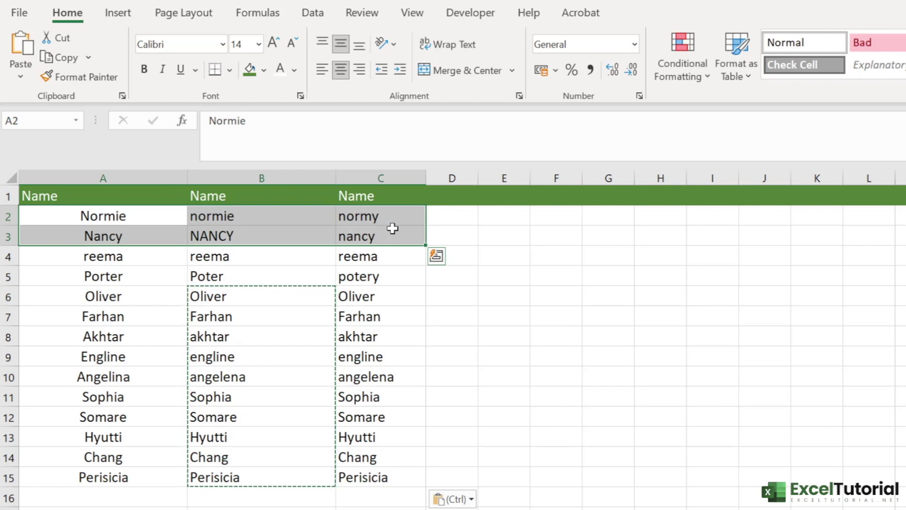
click(390, 293)
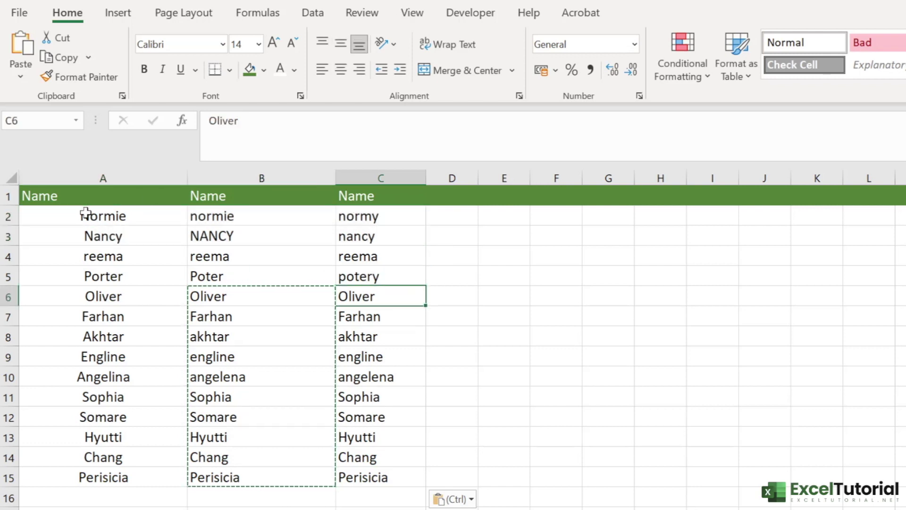
Select the cells that differ within each row of A2 to C15, using Go To Special with Row differences
drag(85, 213, 363, 478)
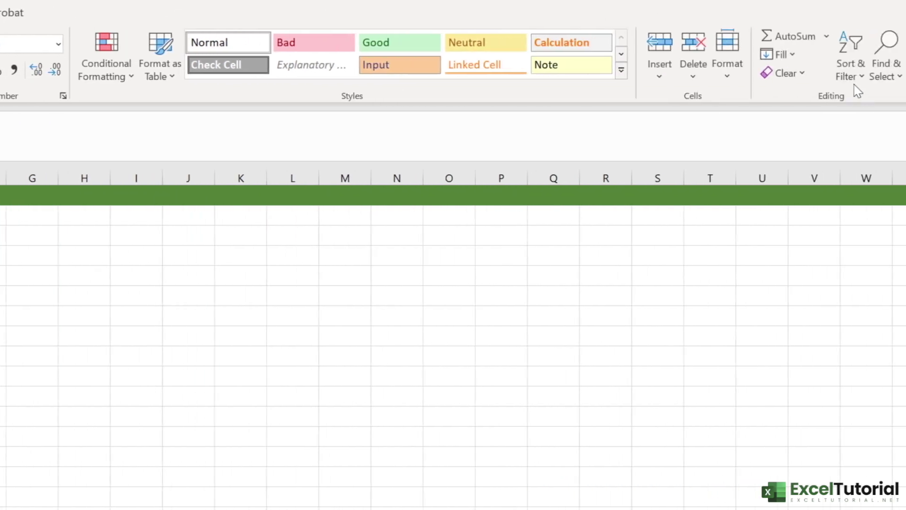
click(873, 83)
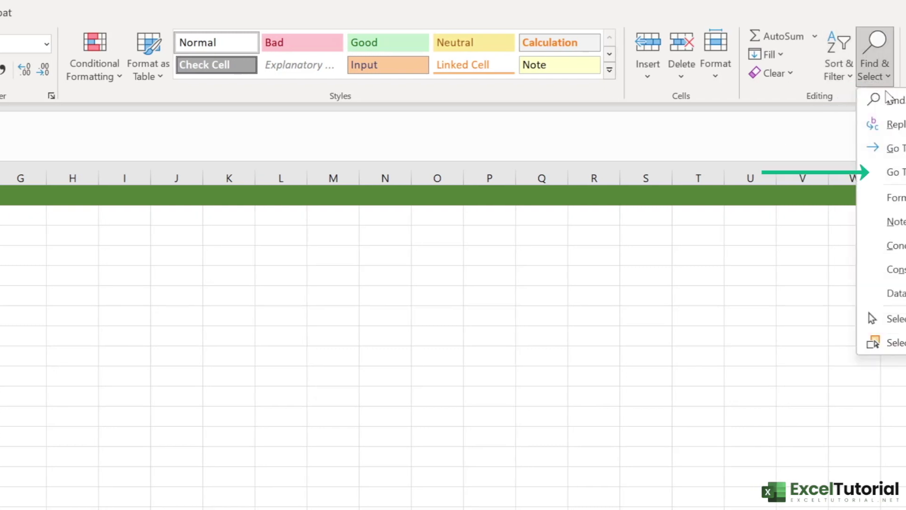
click(891, 172)
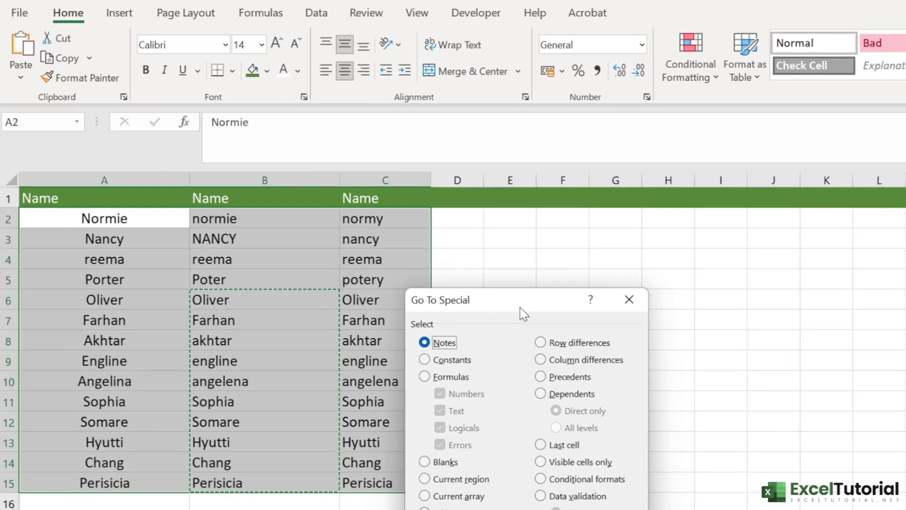
drag(46, 302, 111, 241)
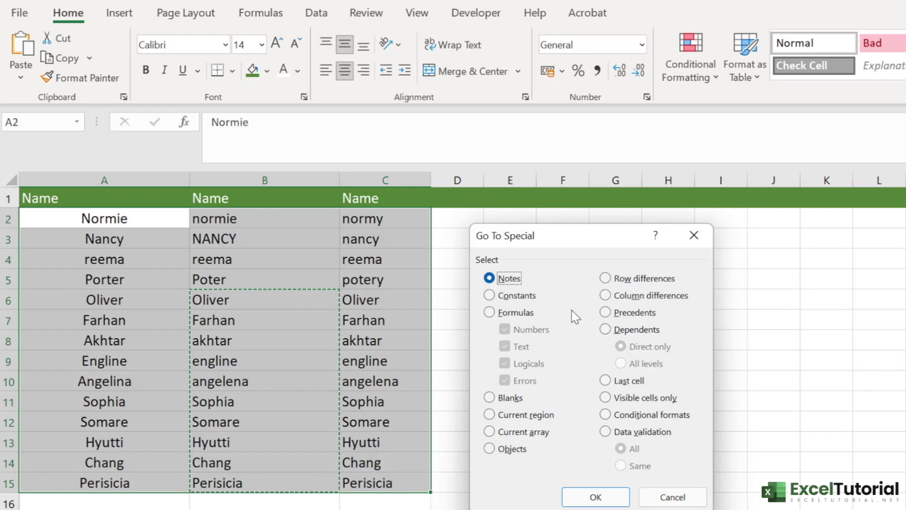
click(647, 282)
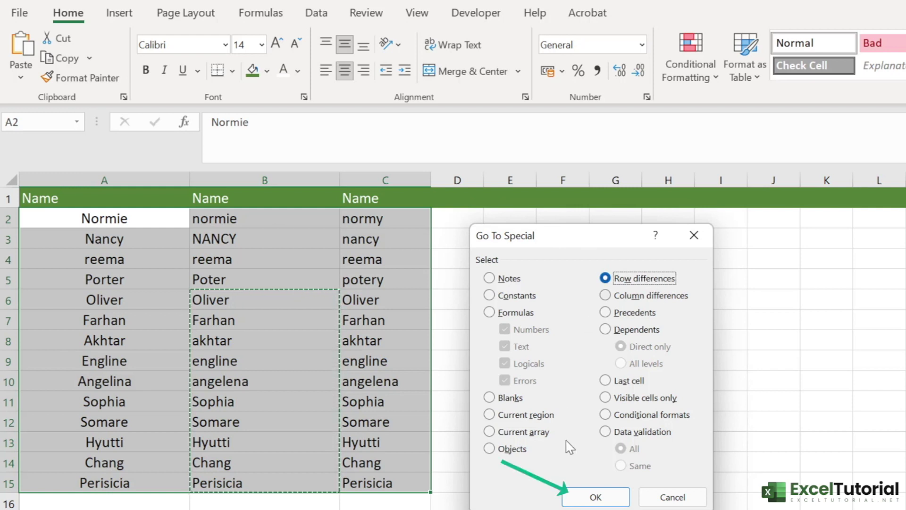
click(594, 496)
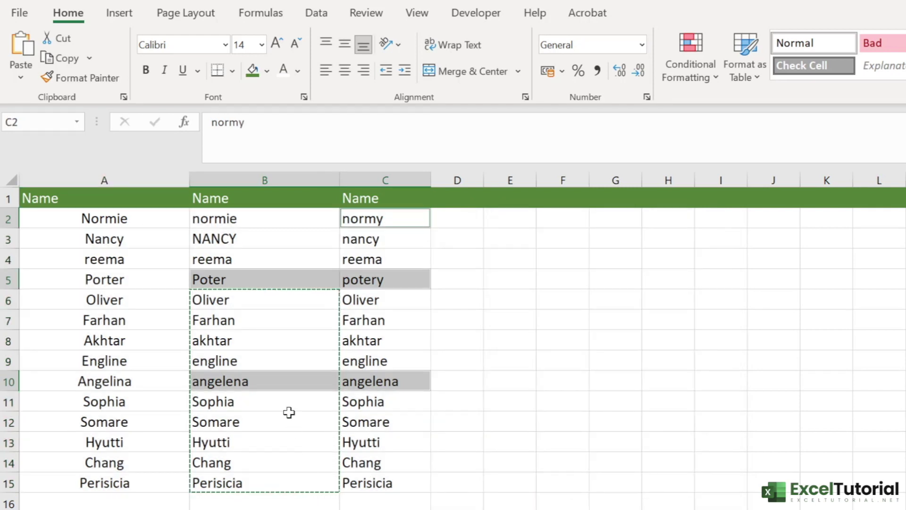